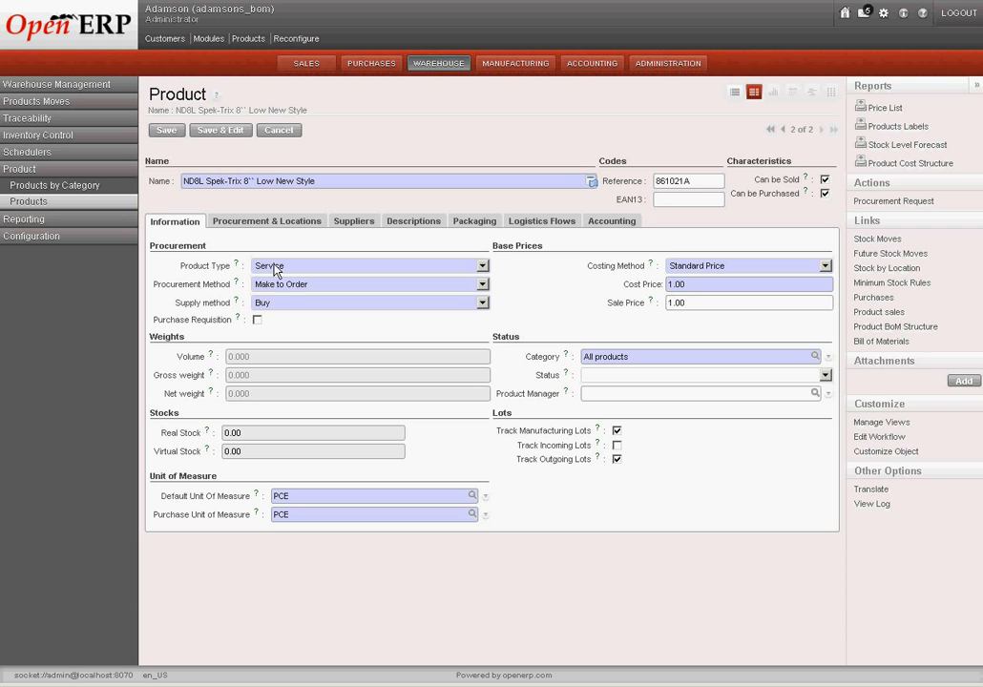
{"action": "left_click", "coordinate": [275, 268]}
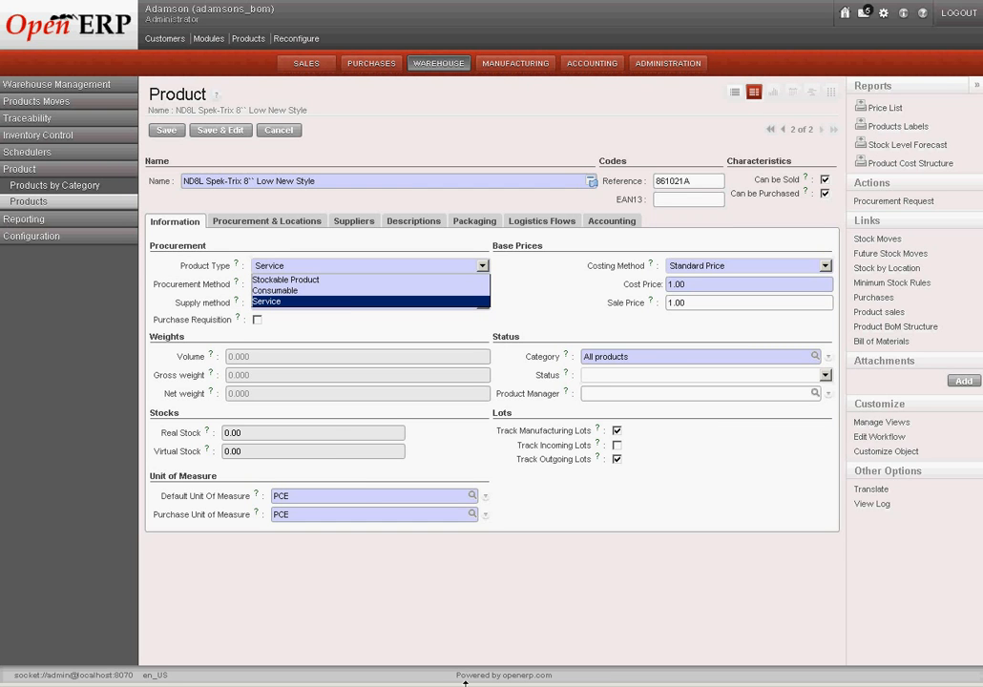
{"action": "key", "text": "Escape"}
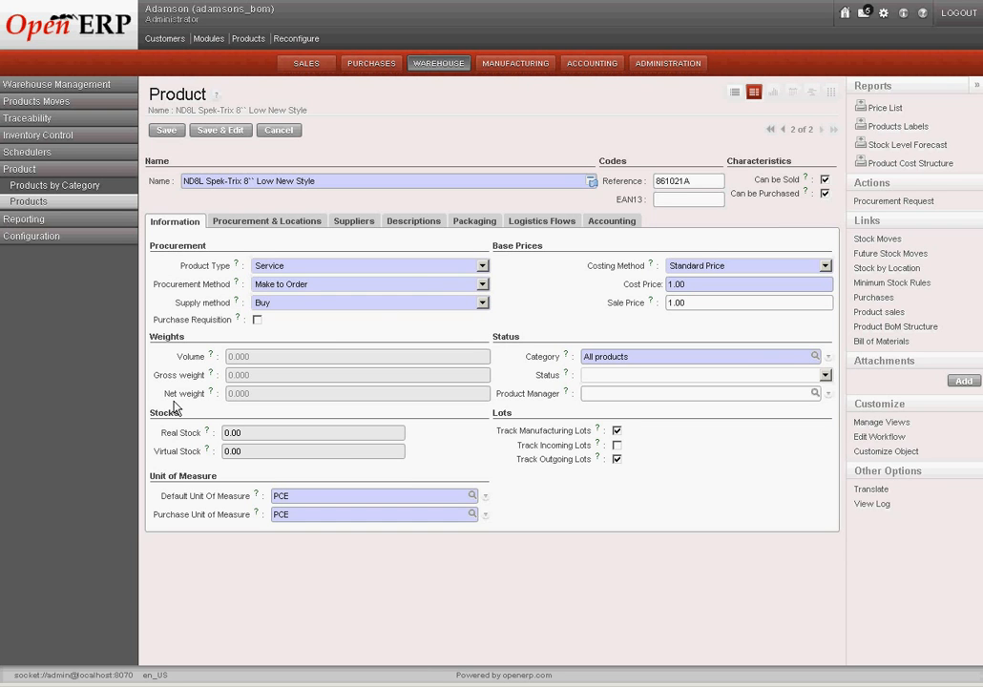
- Set the product's procurement method to Make to Stock and its supply method to Produce
{"action": "left_click", "coordinate": [426, 289]}
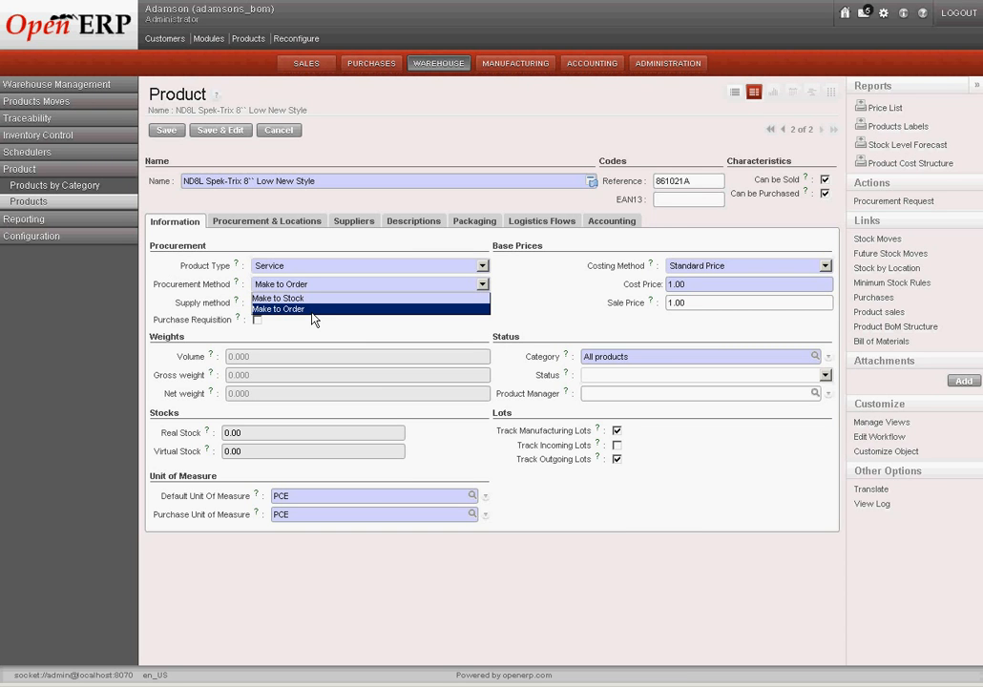
{"action": "left_click", "coordinate": [287, 298]}
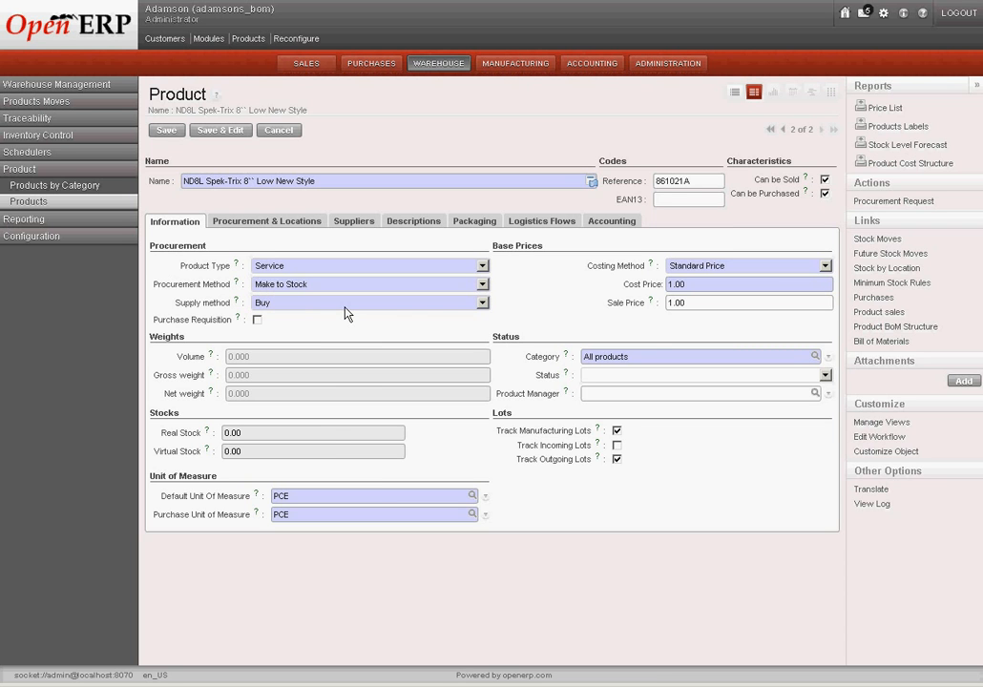
{"action": "left_click", "coordinate": [344, 308]}
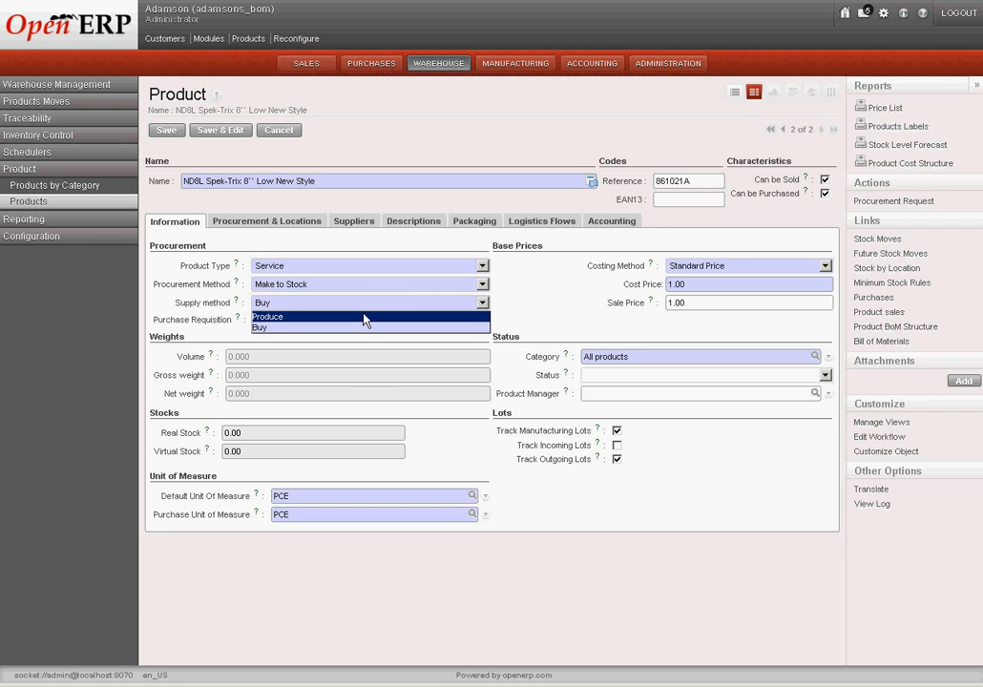
{"action": "left_click", "coordinate": [363, 318]}
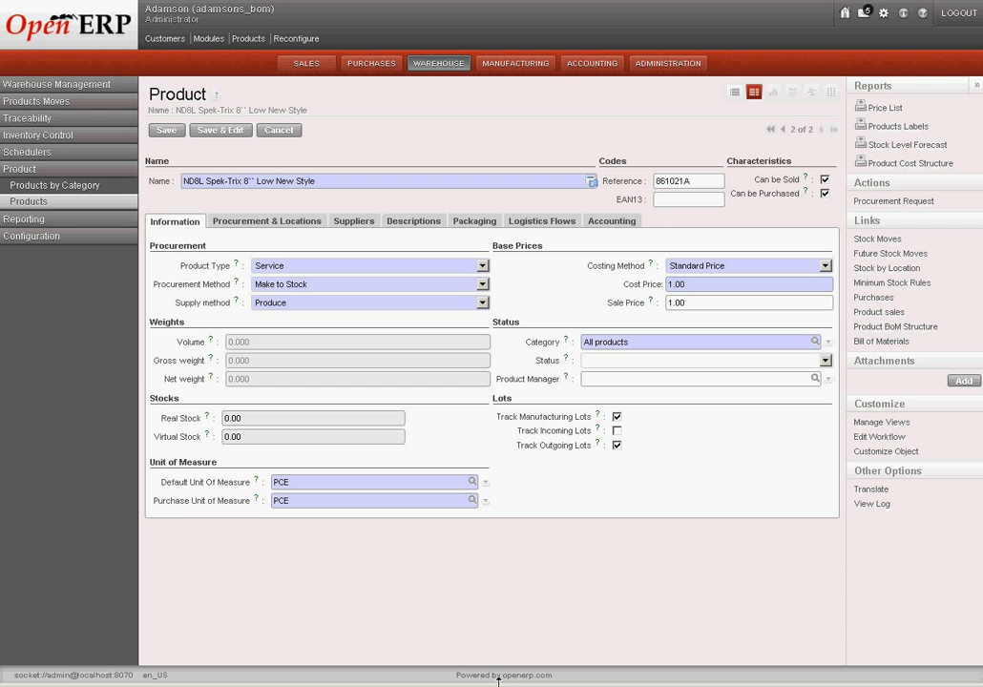
- Set the product's procurement method to Make to Order and its supply method to Buy
{"action": "left_click", "coordinate": [298, 285]}
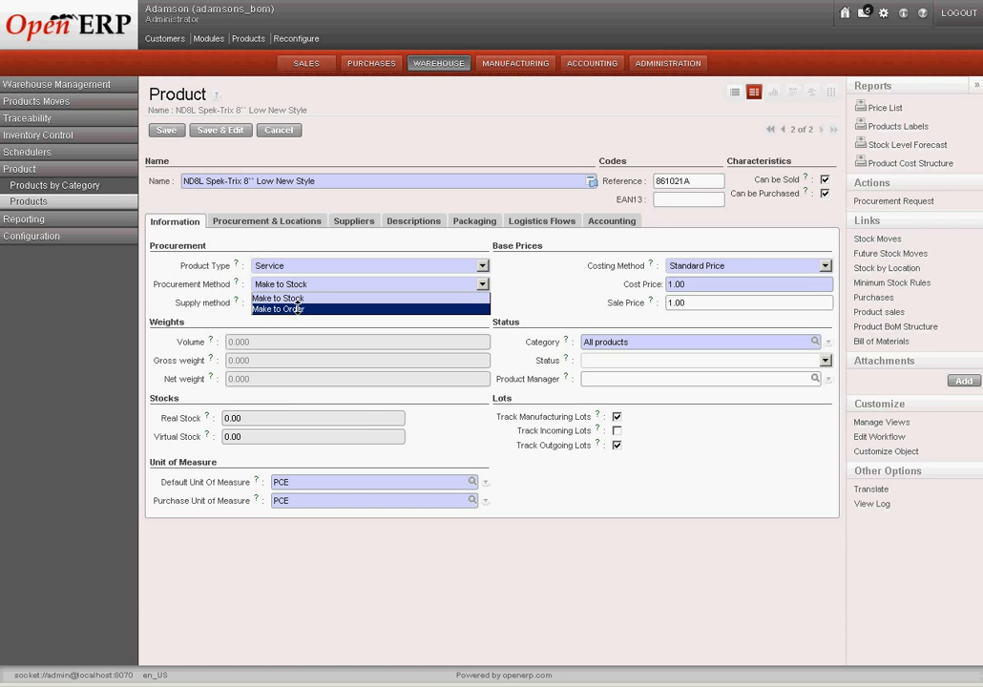
{"action": "left_click", "coordinate": [299, 308]}
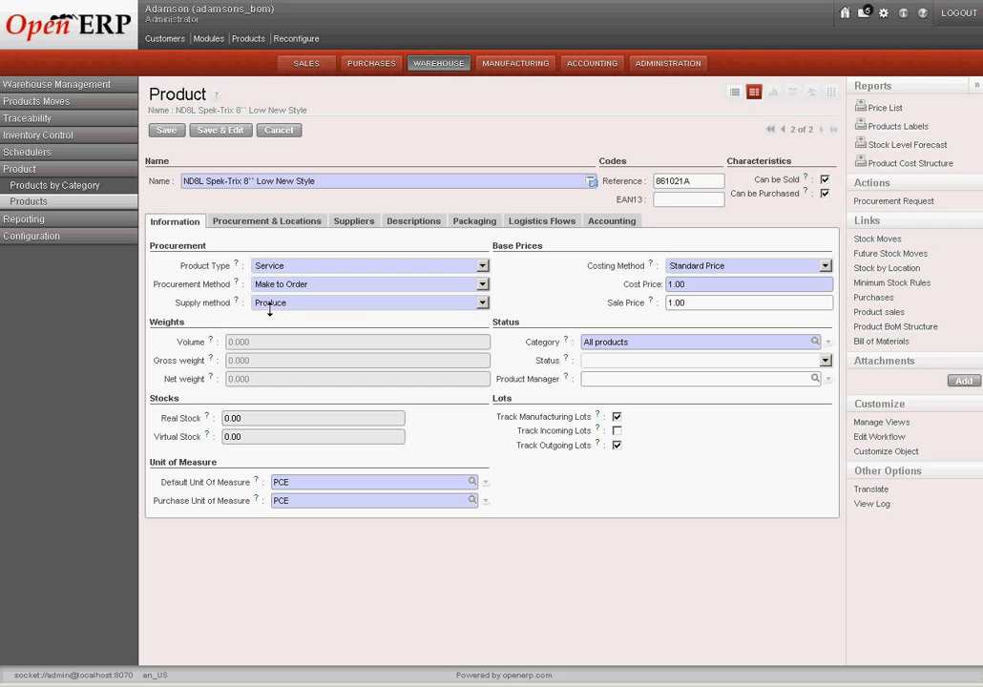
{"action": "left_click", "coordinate": [270, 303]}
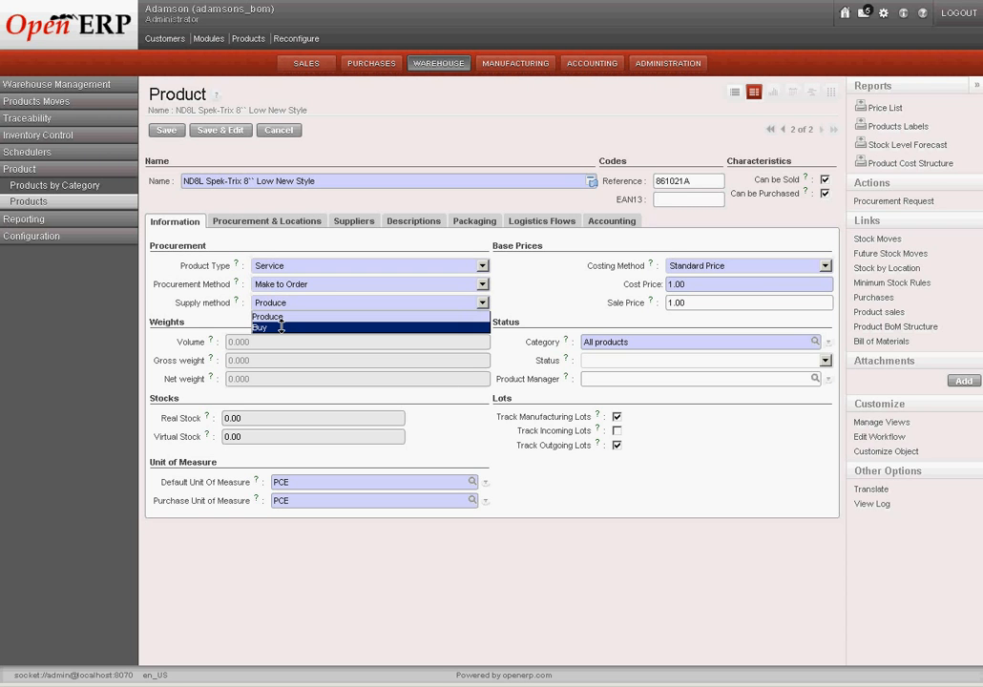
{"action": "left_click", "coordinate": [282, 327]}
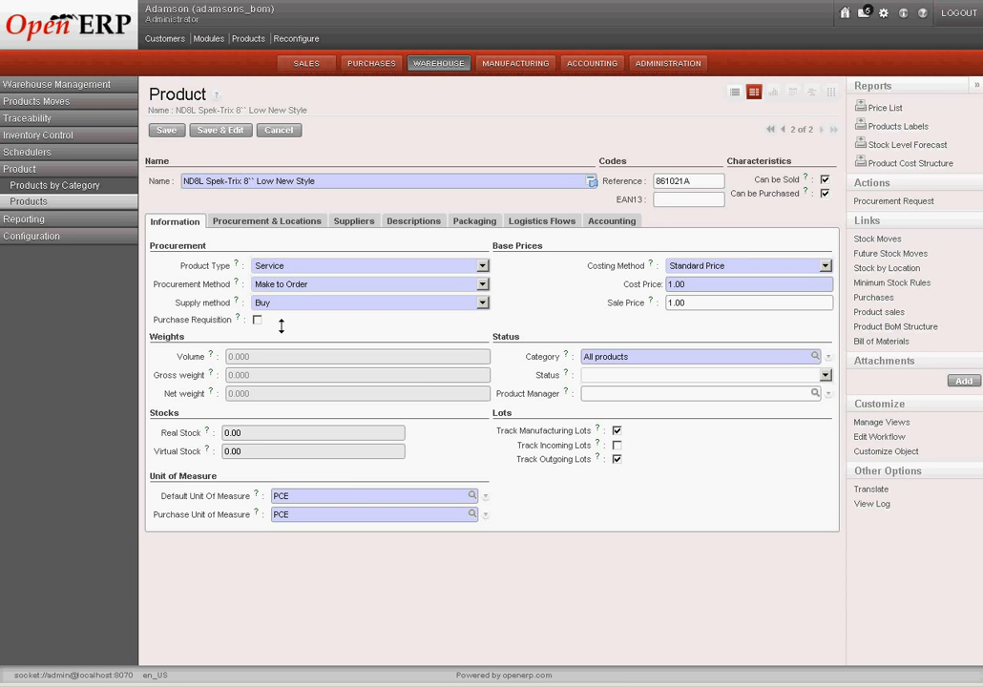
- Discard the product edits and start a new minimum stock rule for ND8L Spek-Trix 8`` Low New Style
{"action": "left_click", "coordinate": [877, 284]}
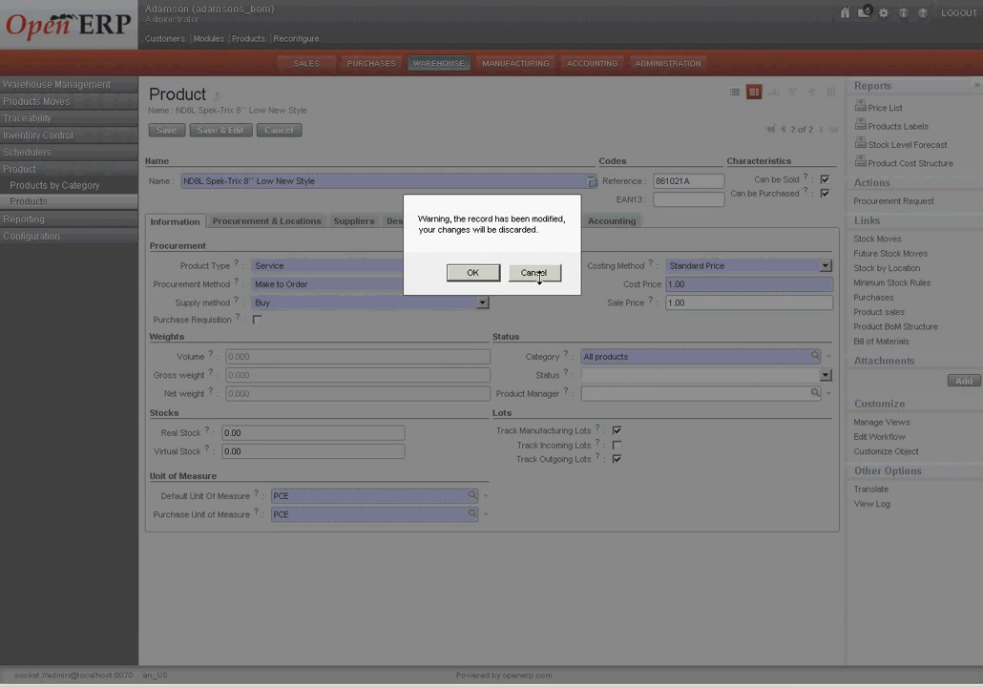
{"action": "left_click", "coordinate": [477, 273]}
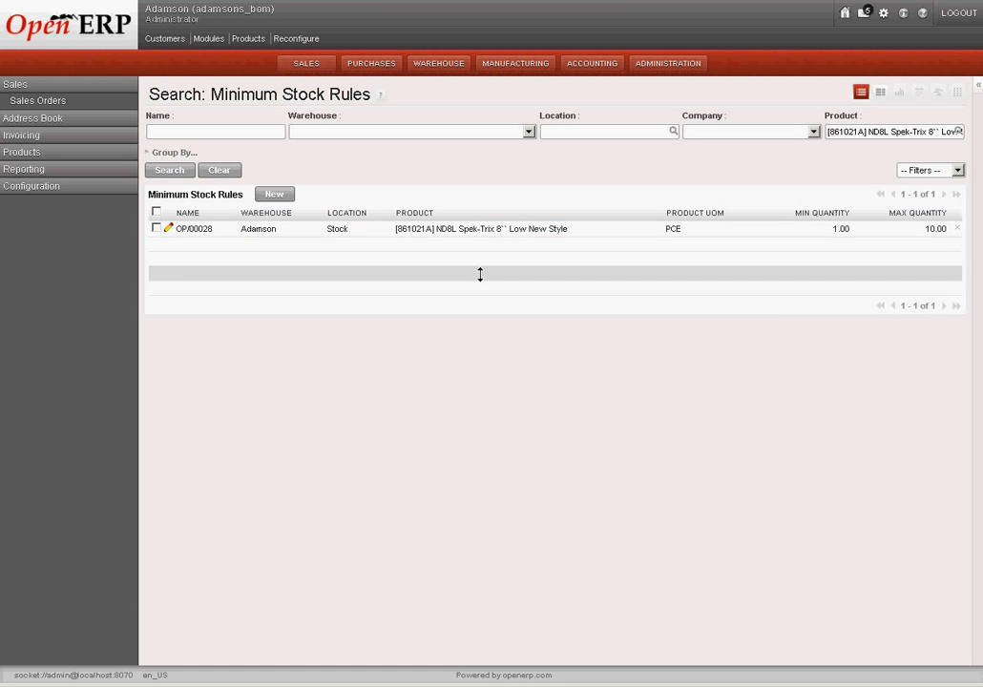
{"action": "left_click", "coordinate": [271, 198]}
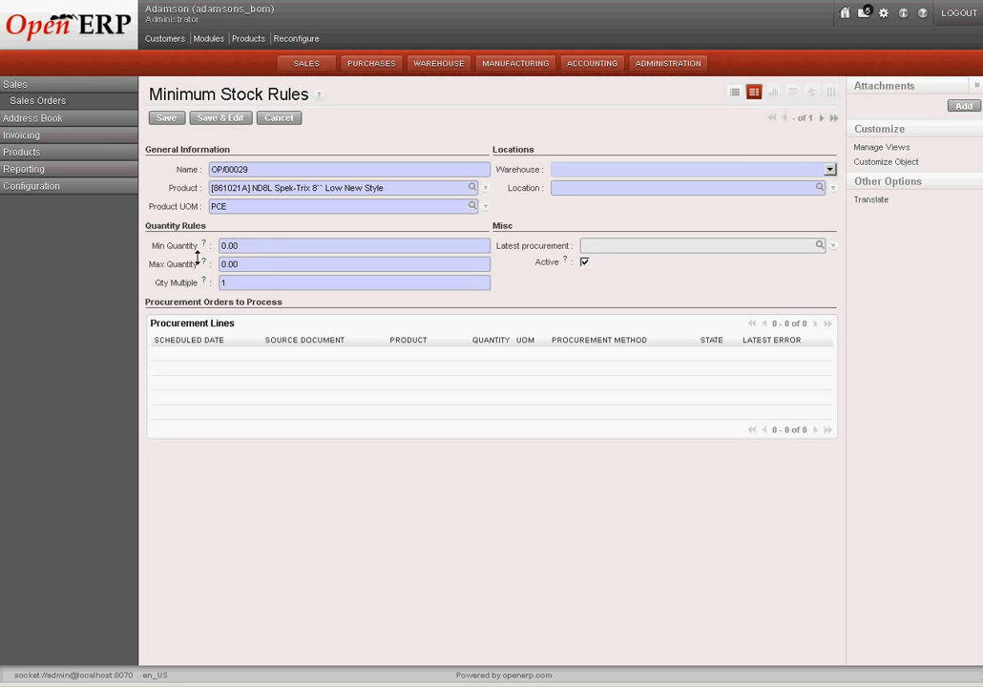
- Set the new stock rule's minimum quantity to 1 and its maximum quantity to 10
{"action": "mouse_move", "coordinate": [196, 258]}
{"action": "key", "text": "Delete"}
{"action": "type", "text": "1"}
{"action": "left_click", "coordinate": [225, 264]}
{"action": "type", "text": "1"}
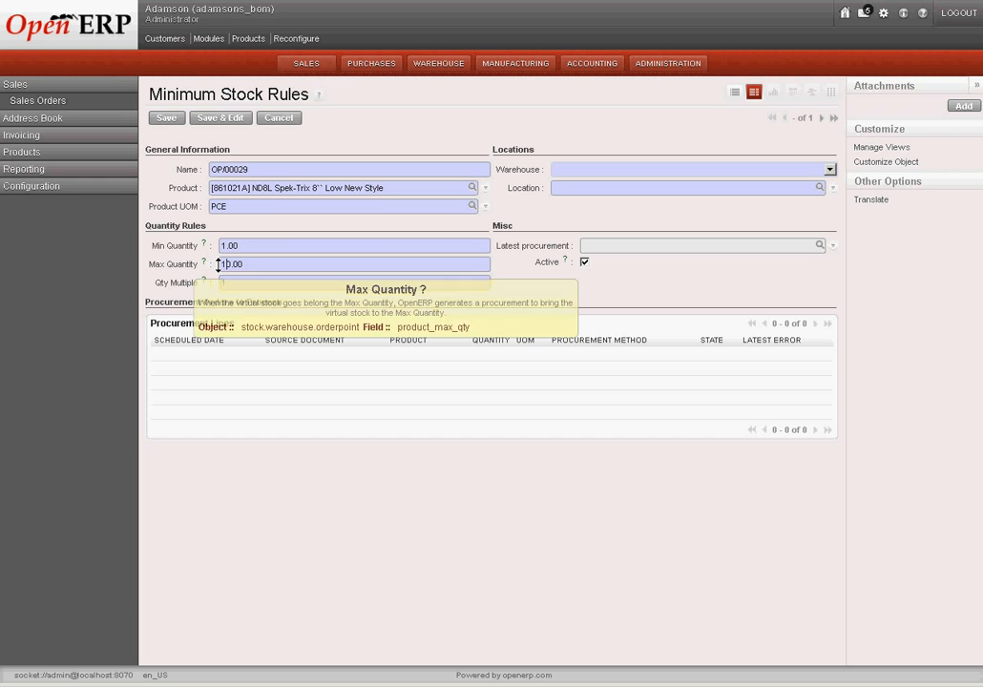
{"action": "left_click_drag", "start_coordinate": [222, 265], "coordinate": [247, 266]}
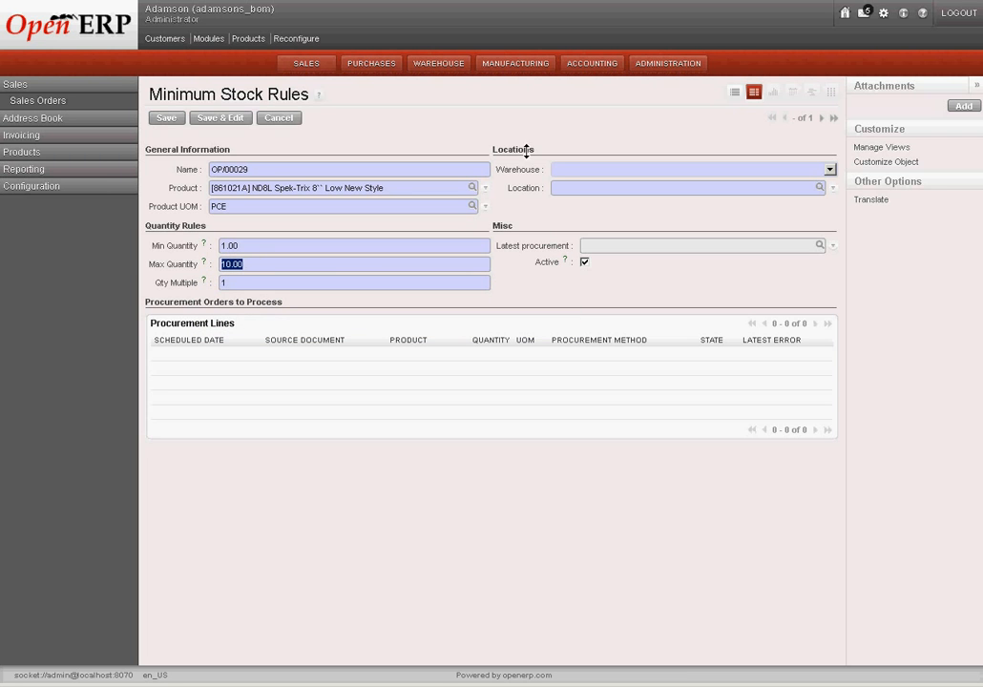
- Assign the stock rule to the Adamson warehouse with the Stock location and save it
{"action": "left_click", "coordinate": [563, 169]}
{"action": "left_click", "coordinate": [564, 189]}
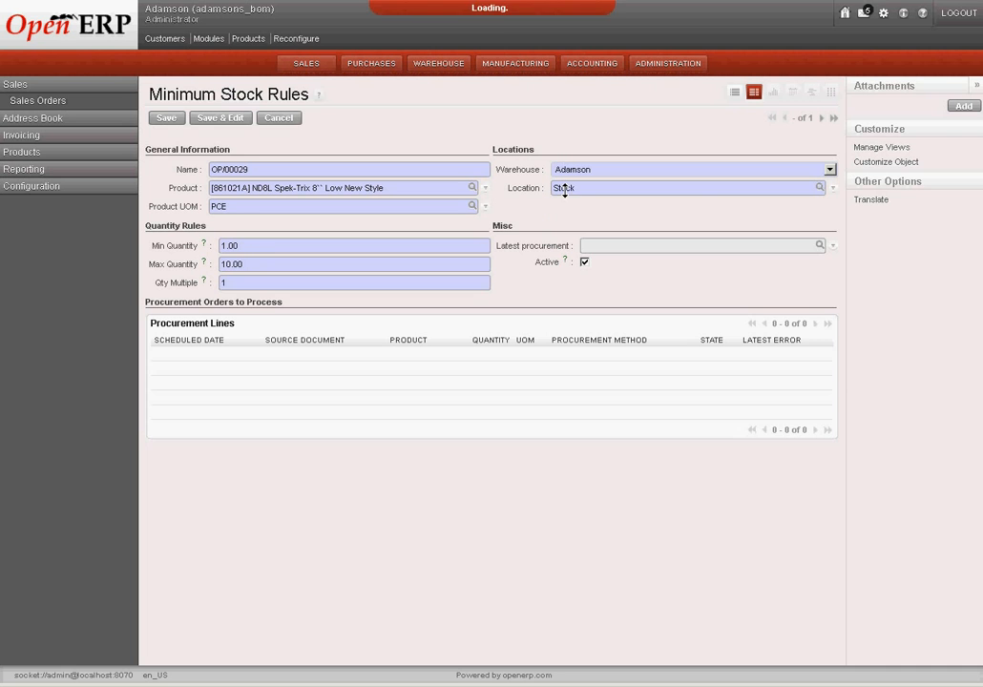
{"action": "left_click", "coordinate": [162, 117]}
{"action": "left_click", "coordinate": [298, 196]}
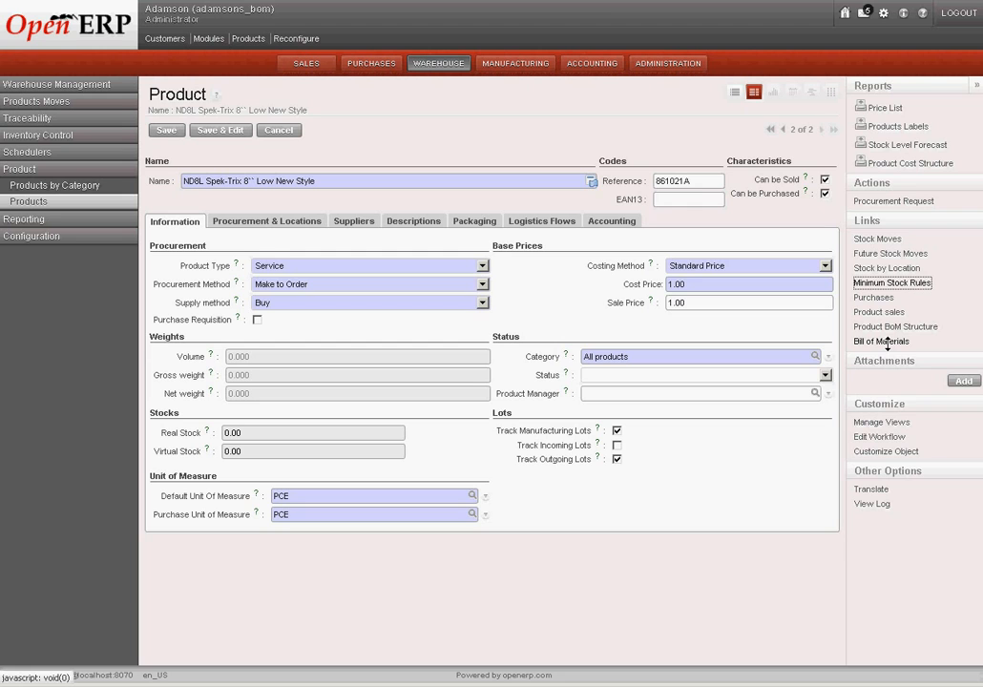
- Open the bill of materials linked to the ND8L Spek-Trix 8`` Low New Style product
{"action": "left_click", "coordinate": [882, 342]}
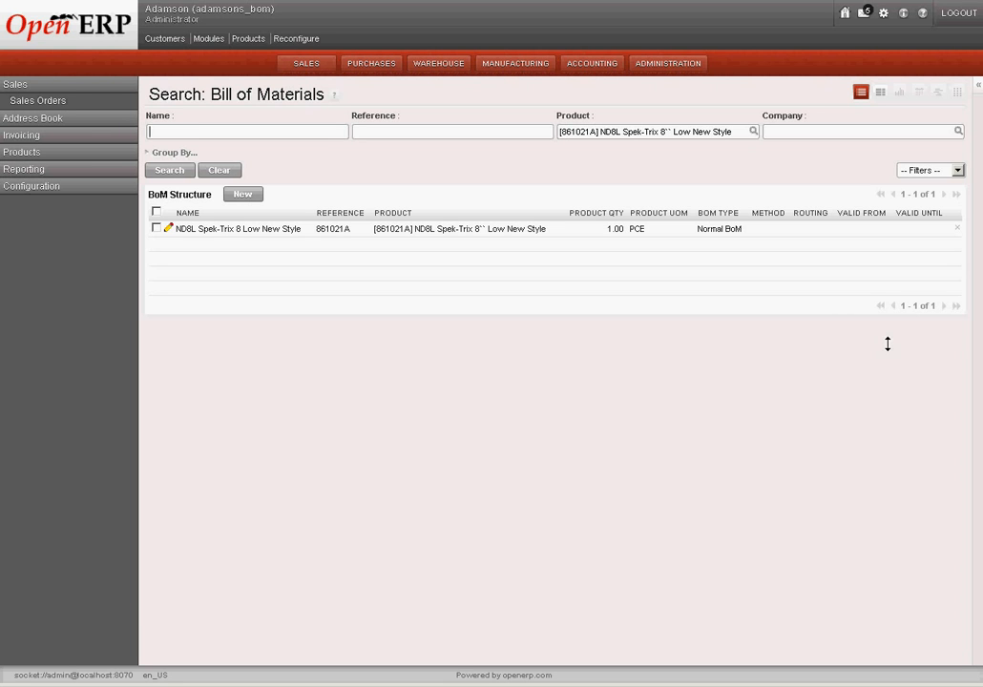
{"action": "left_click", "coordinate": [295, 229]}
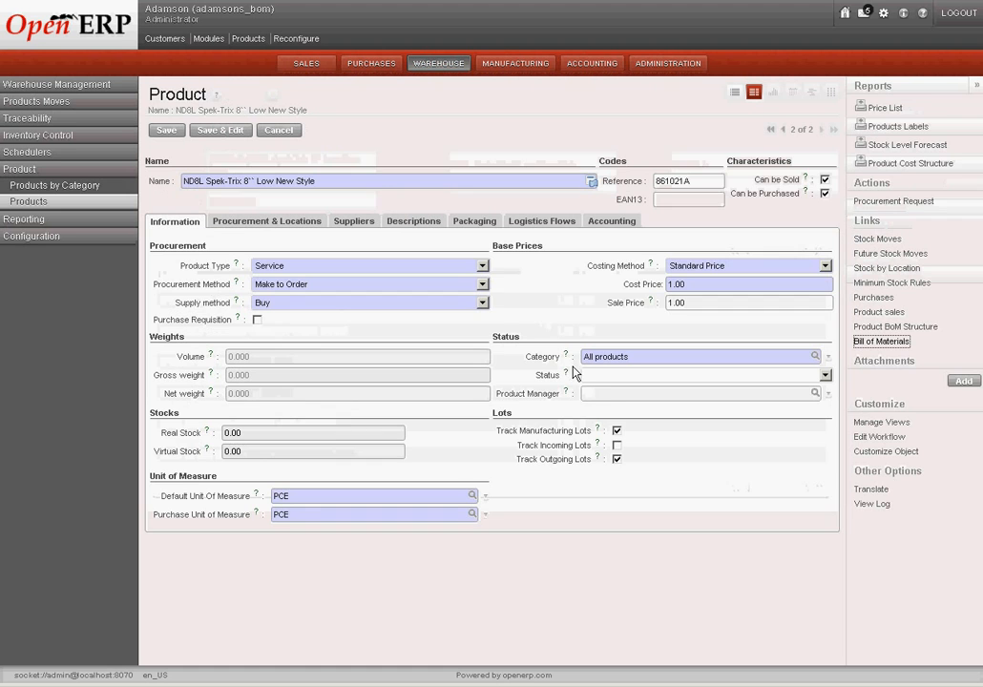
- Enable incoming lot tracking for the product, leaving manufacturing and outgoing lot tracking on
{"action": "left_click", "coordinate": [617, 459]}
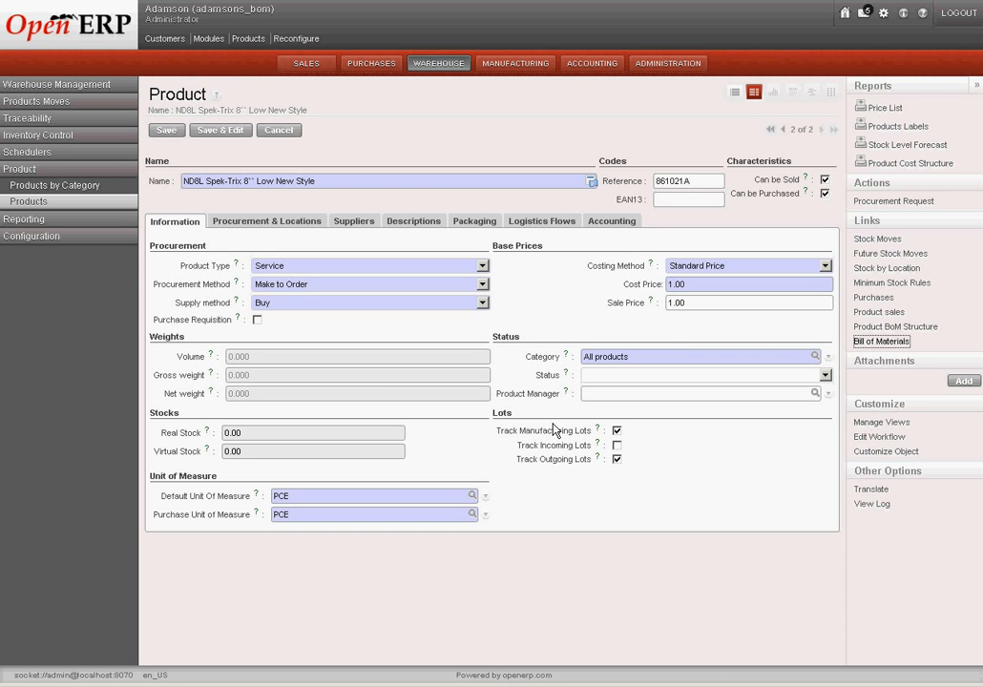
{"action": "left_click", "coordinate": [617, 446]}
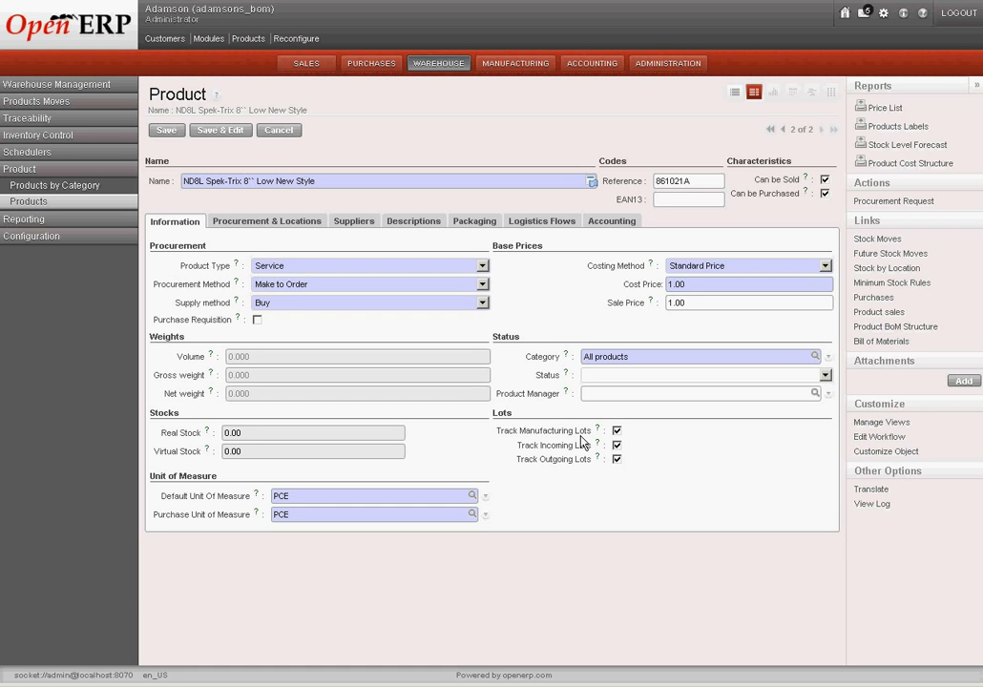
- Review the field help for lot tracking and real and virtual stock, and the product's customer and manufacturing lead times
{"action": "mouse_move", "coordinate": [581, 441]}
{"action": "mouse_move", "coordinate": [547, 439]}
{"action": "mouse_move", "coordinate": [203, 442]}
{"action": "mouse_move", "coordinate": [188, 462]}
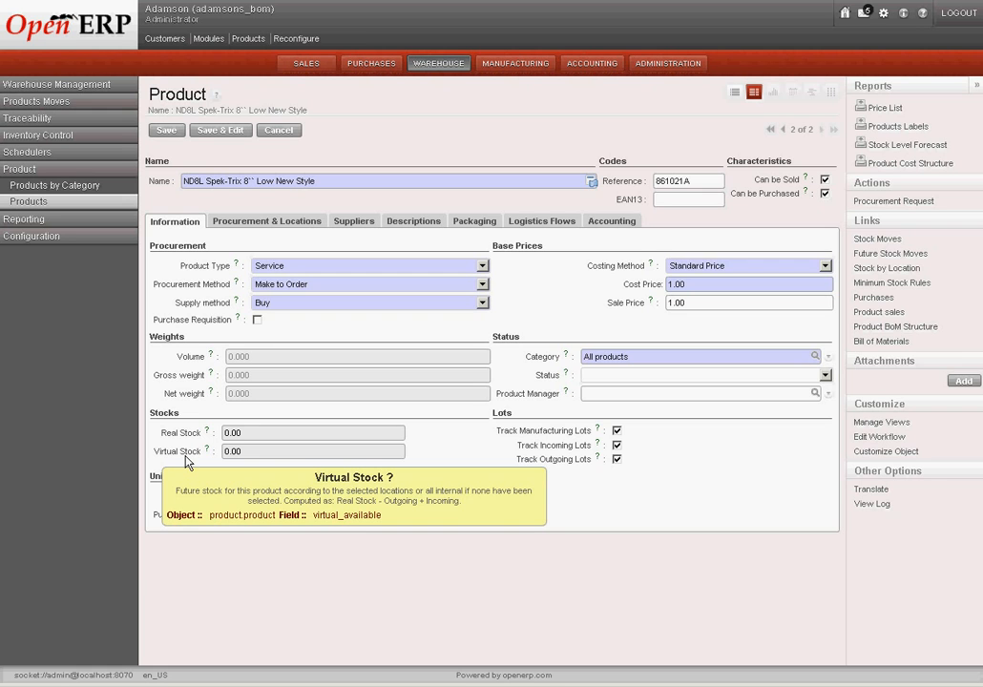
{"action": "left_click", "coordinate": [260, 223]}
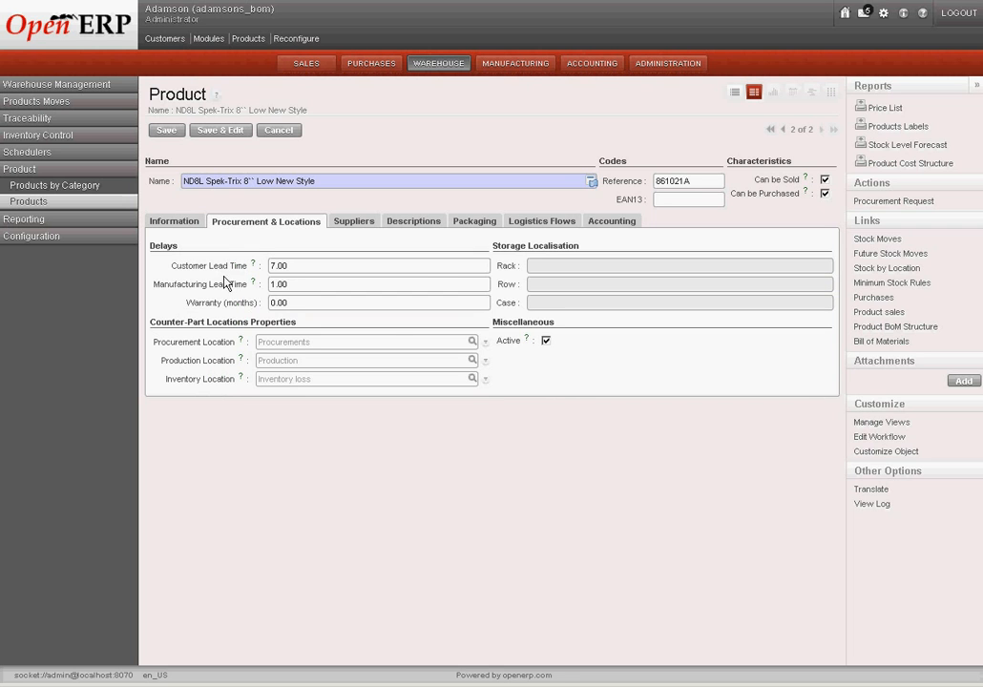
{"action": "mouse_move", "coordinate": [229, 274]}
{"action": "mouse_move", "coordinate": [232, 297]}
- Add Carbon 14 as a supplier of the product with a minimal quantity of 1, and return to the general product information
{"action": "left_click", "coordinate": [368, 225]}
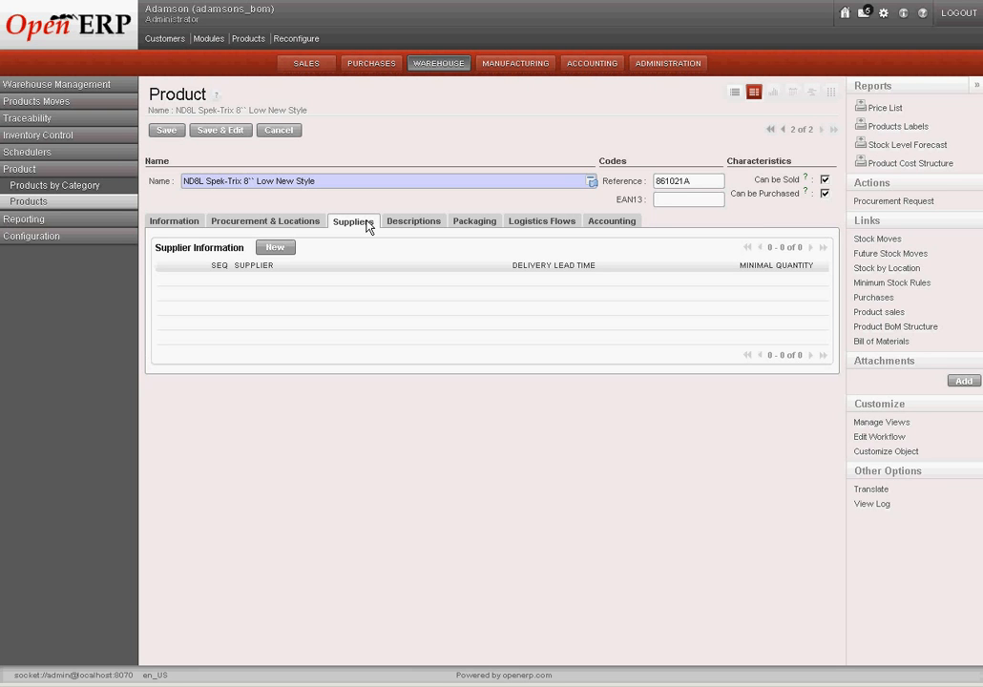
{"action": "left_click", "coordinate": [287, 250]}
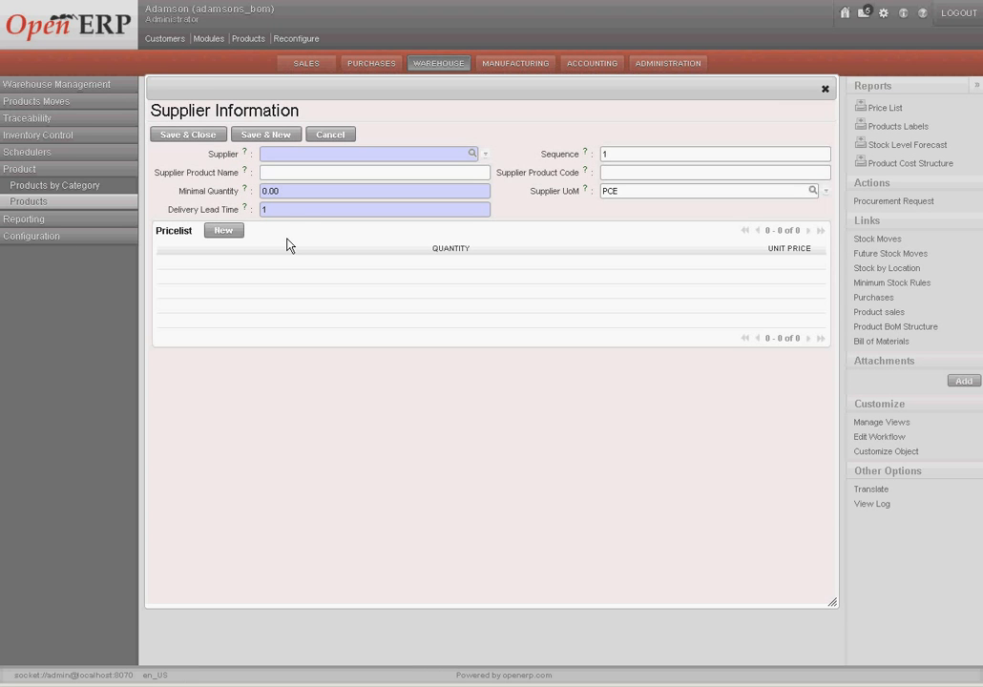
{"action": "left_click", "coordinate": [472, 156]}
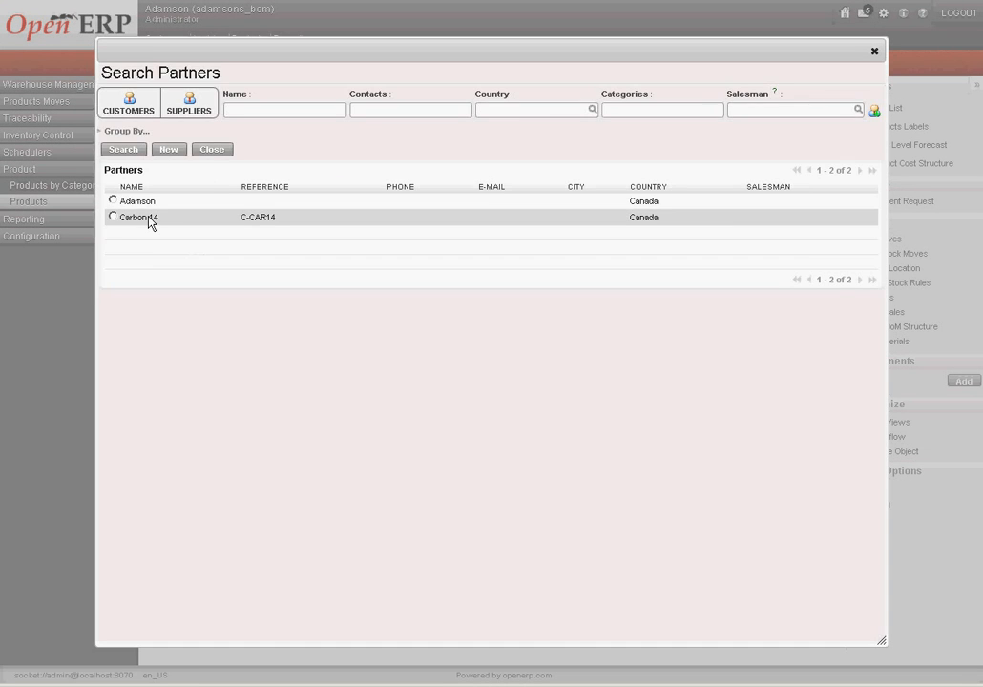
{"action": "left_click", "coordinate": [149, 224]}
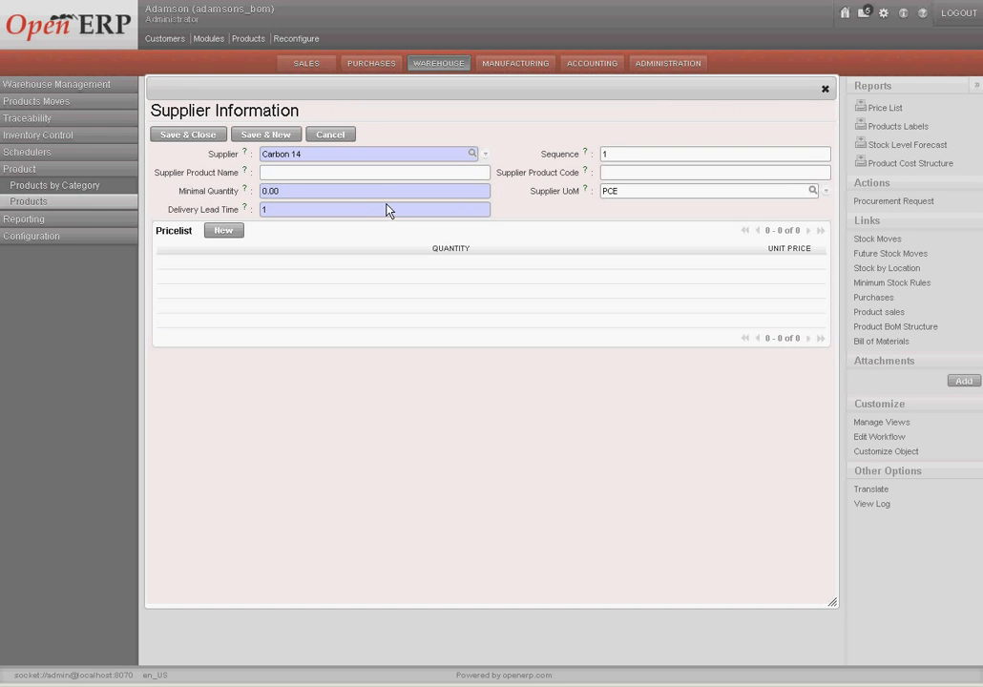
{"action": "key", "text": "BackSpace"}
{"action": "type", "text": "1"}
{"action": "left_click", "coordinate": [179, 137]}
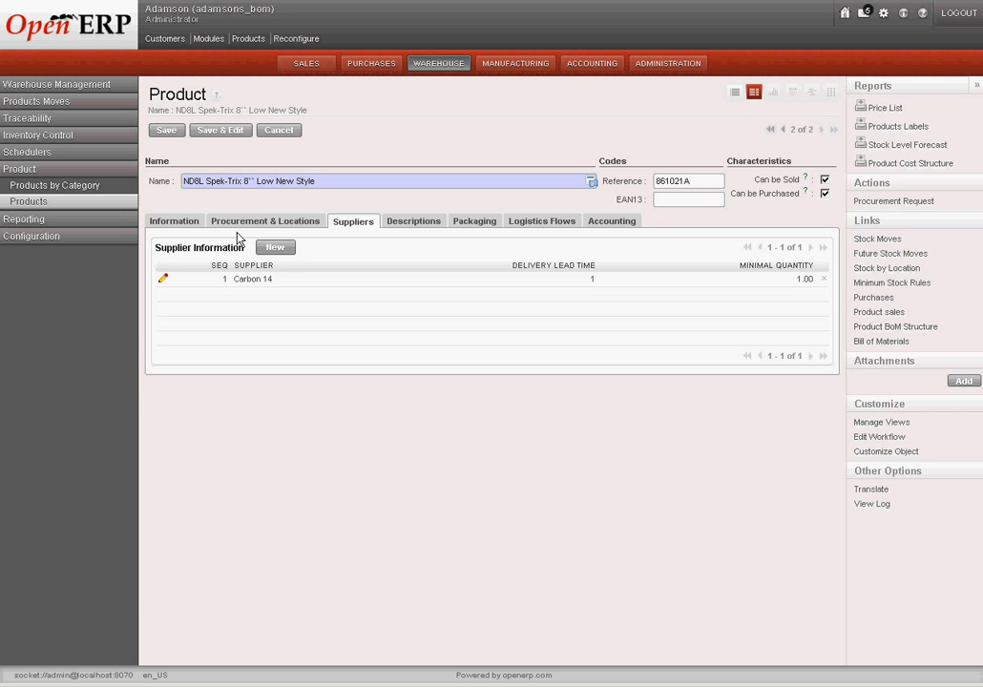
{"action": "left_click", "coordinate": [181, 221]}
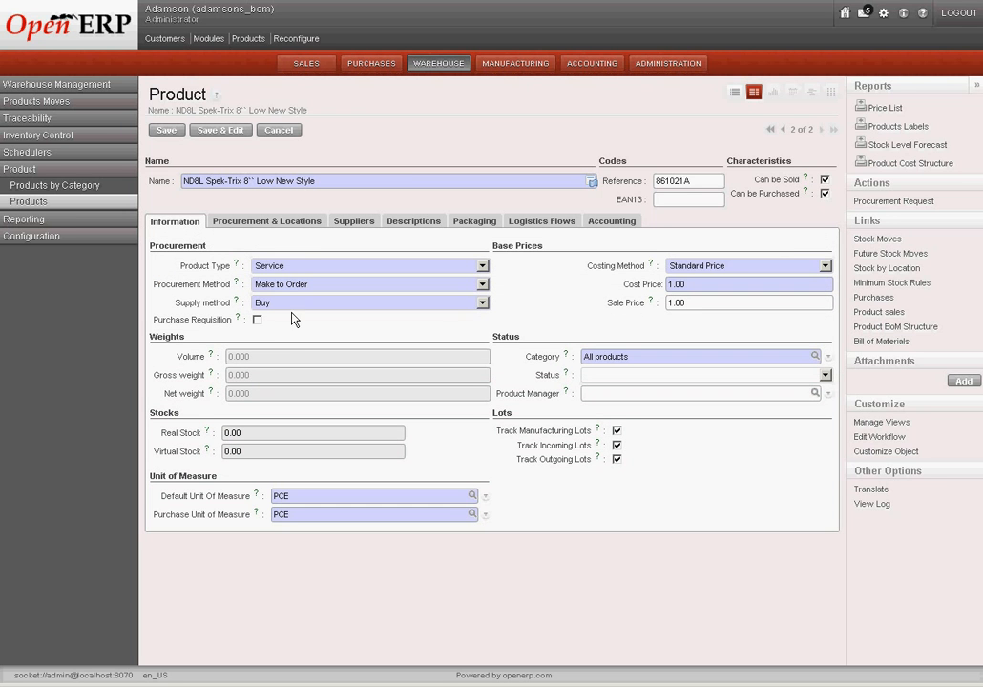